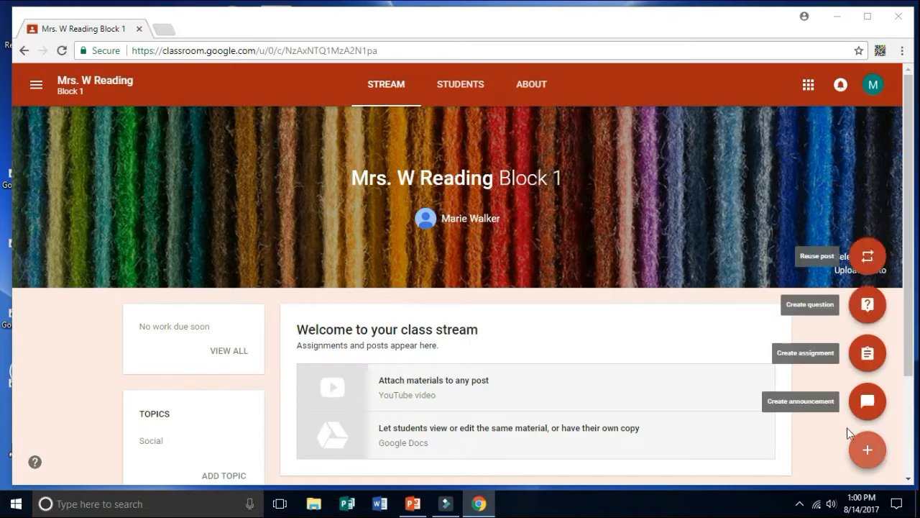
Start a new assignment in the Block 1 reading class stream.
{"action": "right_click", "coordinate": [876, 442]}
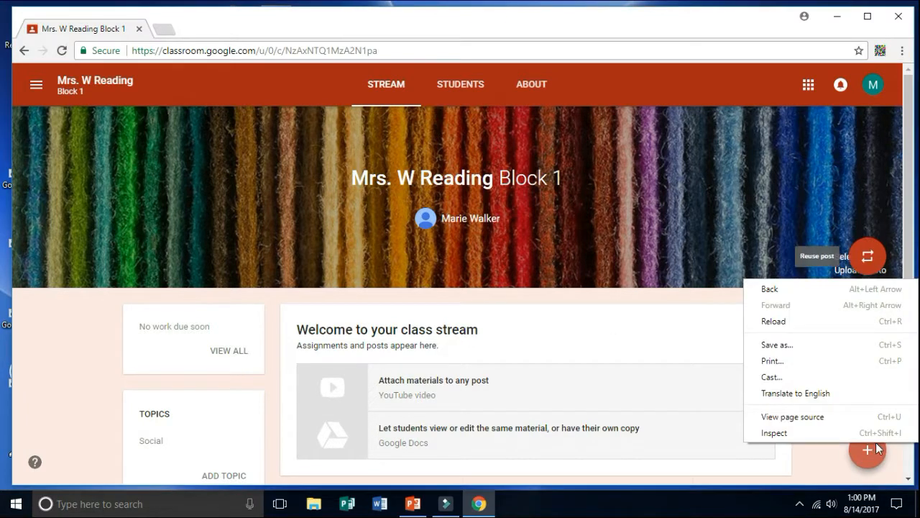
{"action": "left_click", "coordinate": [870, 452]}
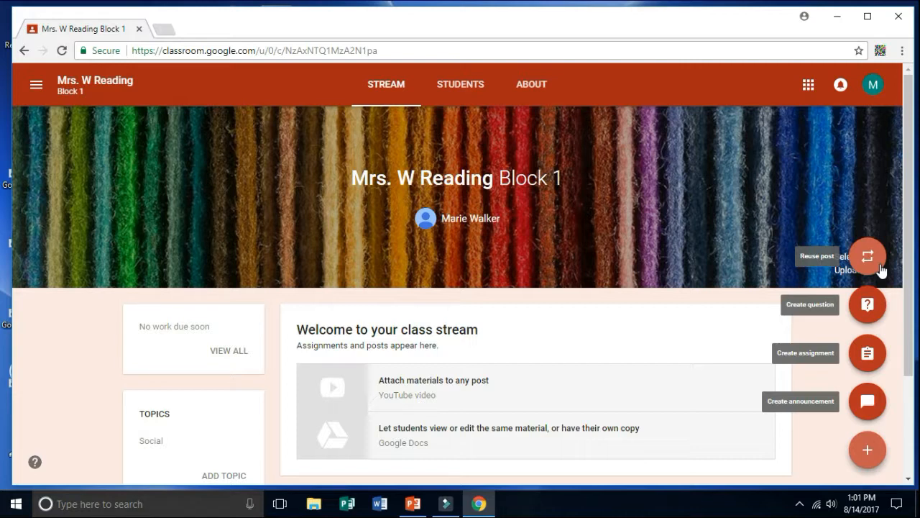
{"action": "right_click", "coordinate": [867, 350]}
{"action": "key", "text": "Escape"}
{"action": "left_click", "coordinate": [867, 350]}
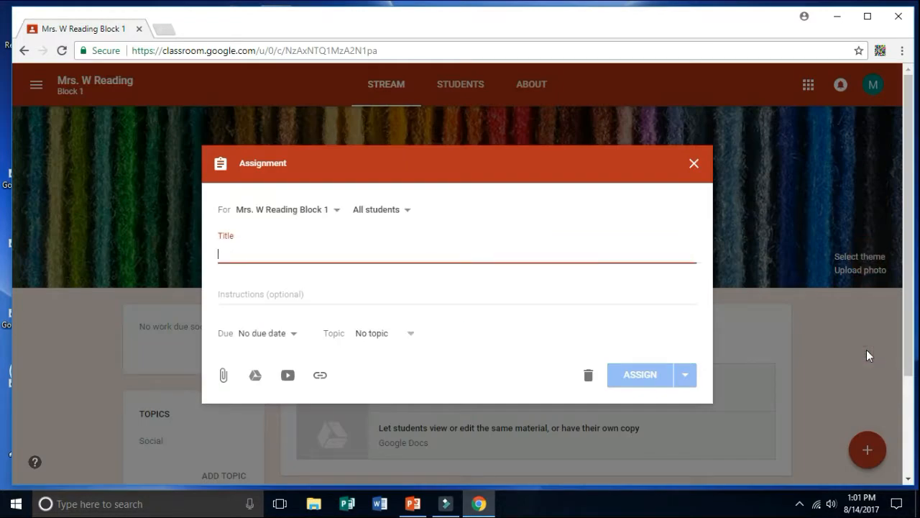
Title the assignment "Native American Brochure" and enter the instructions "Please listen to teacher instructions.".
{"action": "type", "text": "NAtiv"}
{"action": "key", "text": "BackSpace"}
{"action": "key", "text": "BackSpace"}
{"action": "key", "text": "BackSpace"}
{"action": "key", "text": "BackSpace"}
{"action": "type", "text": "ative "}
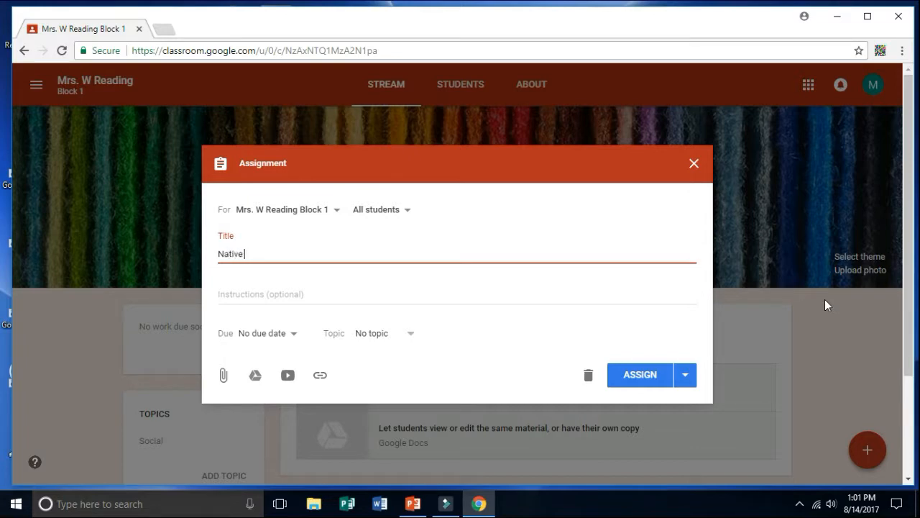
{"action": "type", "text": "Amercian"}
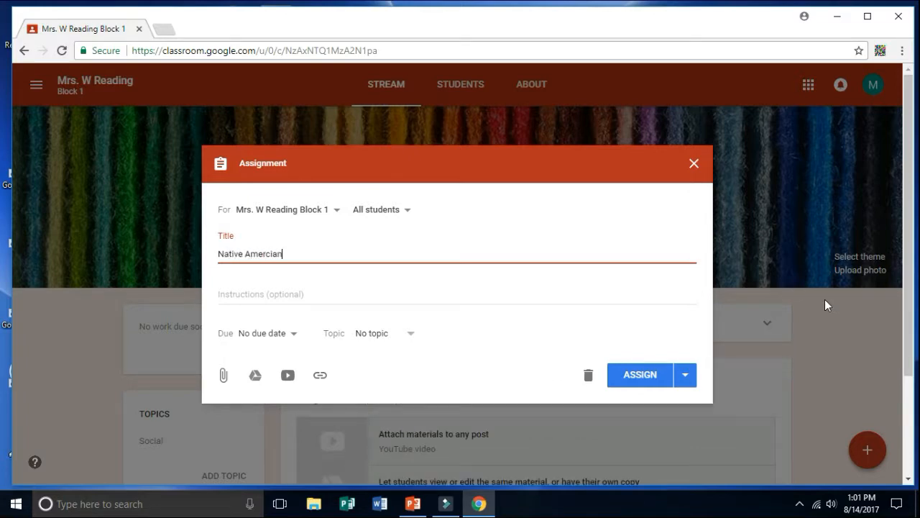
{"action": "key", "text": "BackSpace"}
{"action": "key", "text": "BackSpace"}
{"action": "key", "text": "BackSpace"}
{"action": "key", "text": "BackSpace"}
{"action": "type", "text": "rican"}
{"action": "key", "text": "Tab"}
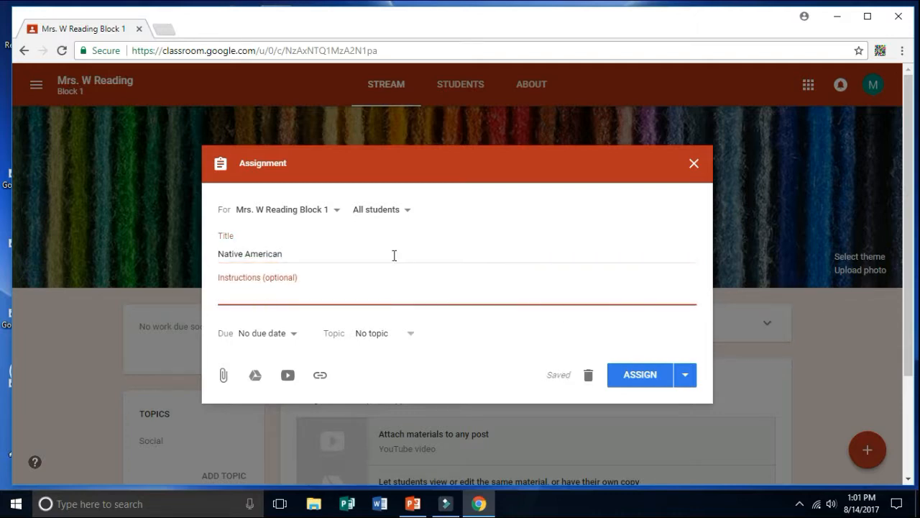
{"action": "left_click", "coordinate": [366, 250]}
{"action": "type", "text": "Brochure"}
{"action": "left_click", "coordinate": [291, 292]}
{"action": "type", "text": "Please listen to teacher instructions."}
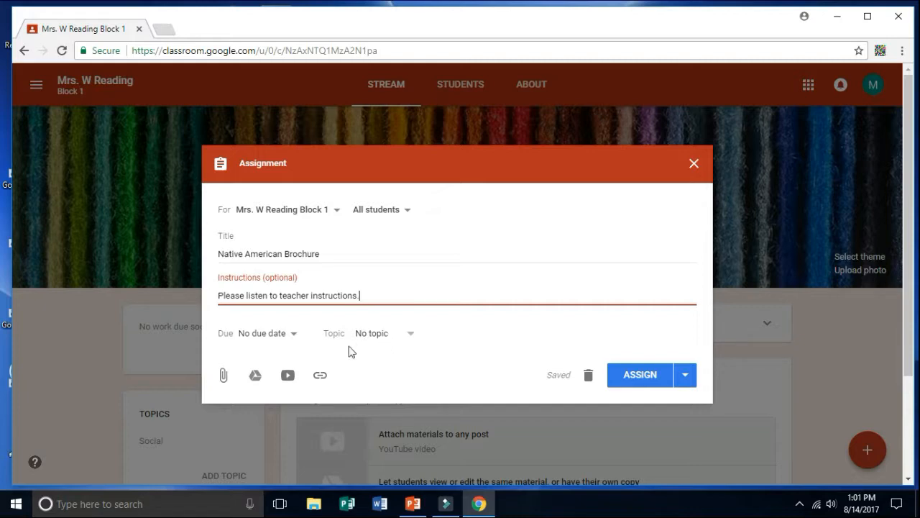
{"action": "left_click", "coordinate": [320, 375]}
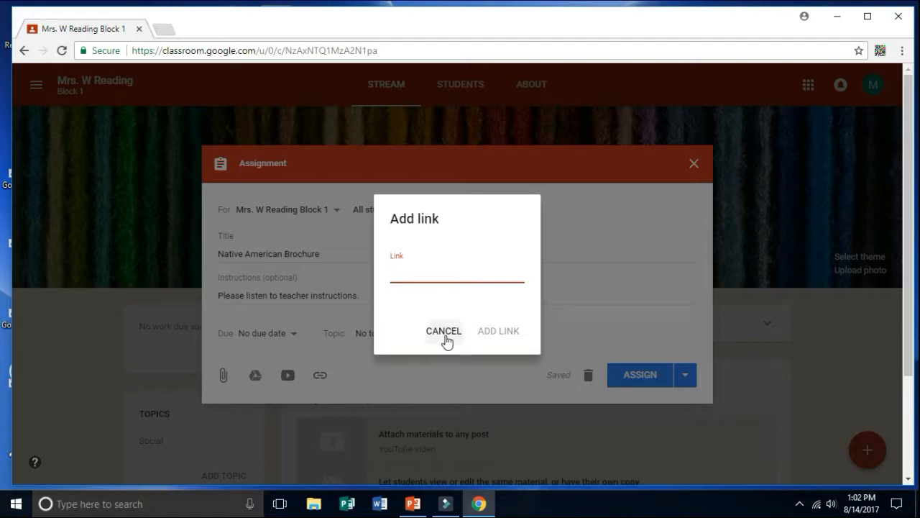
{"action": "left_click", "coordinate": [443, 332]}
{"action": "left_click", "coordinate": [291, 376]}
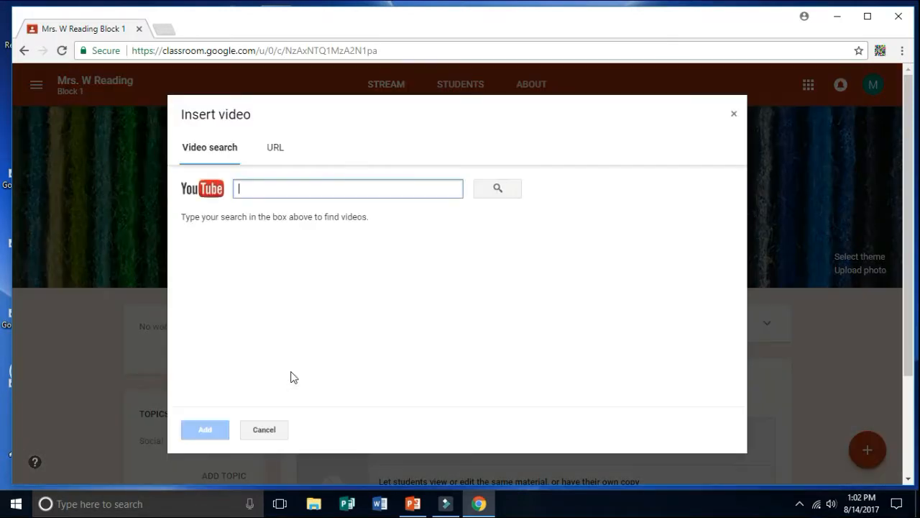
{"action": "left_click", "coordinate": [733, 114]}
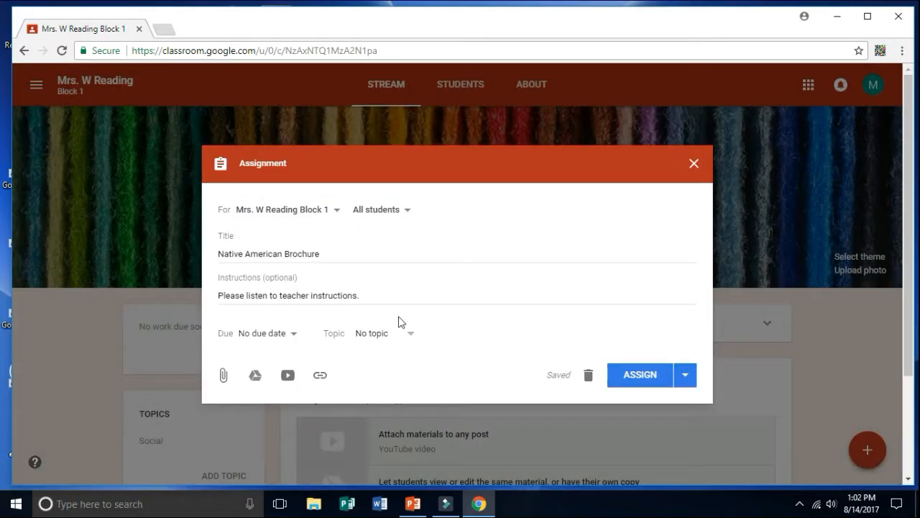
Attach the Native American Brochure Slides file from Google Drive with a copy for each student, and publish the assignment.
{"action": "left_click", "coordinate": [262, 374]}
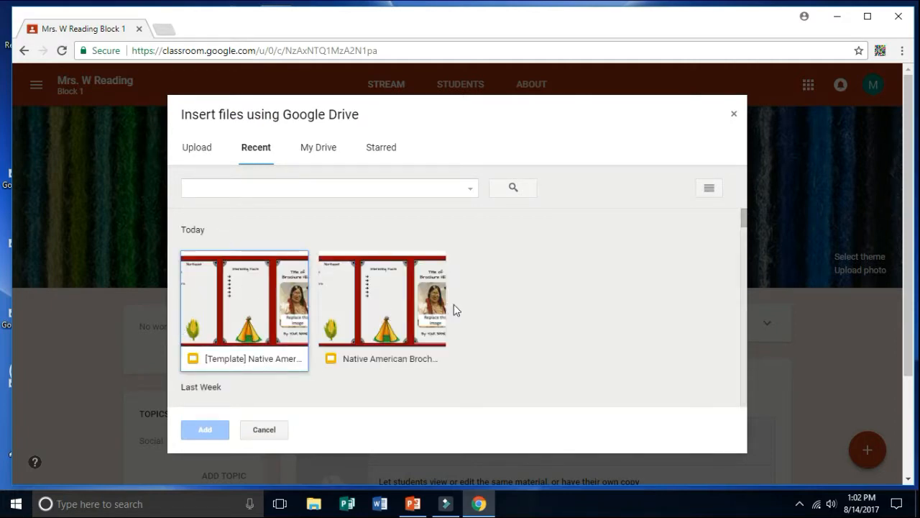
{"action": "left_click", "coordinate": [362, 329]}
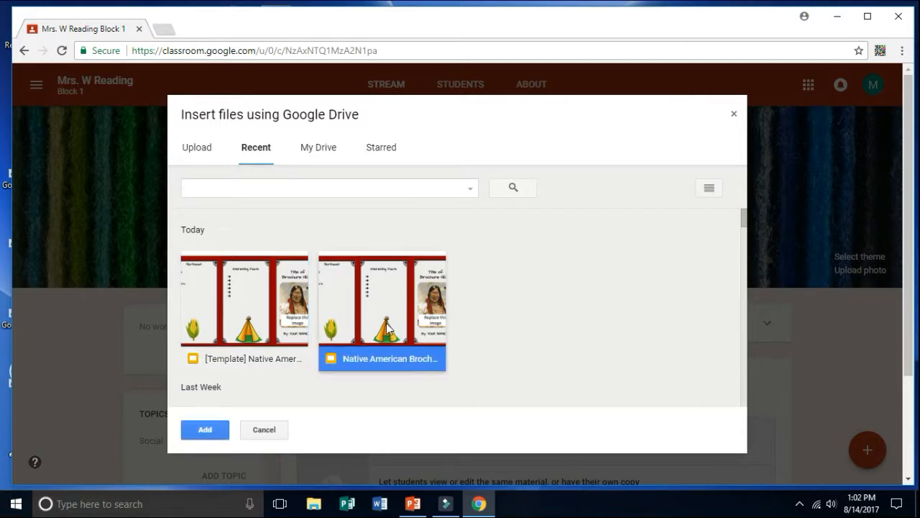
{"action": "left_click", "coordinate": [204, 430]}
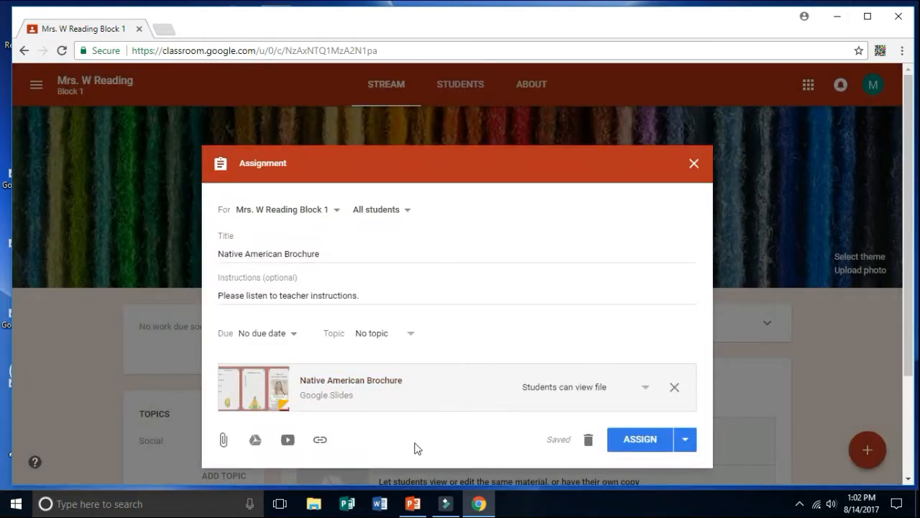
{"action": "left_click", "coordinate": [541, 389]}
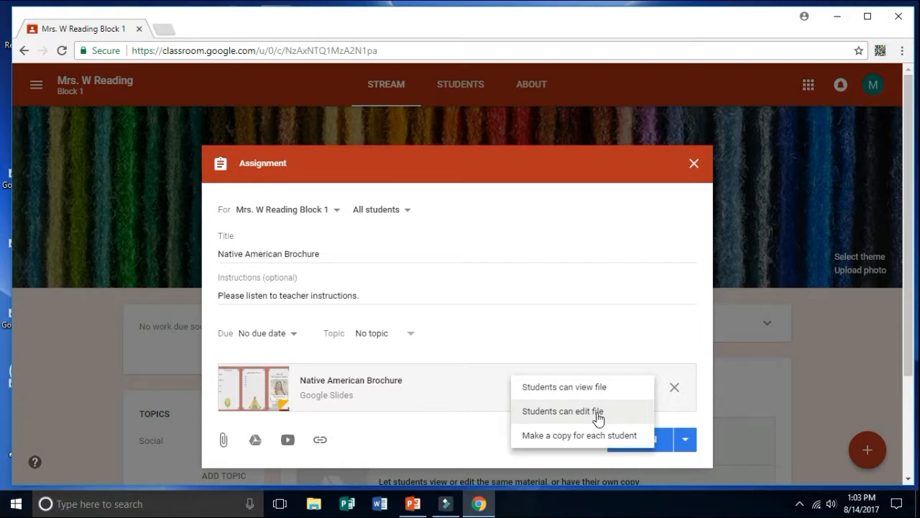
{"action": "left_click", "coordinate": [597, 435]}
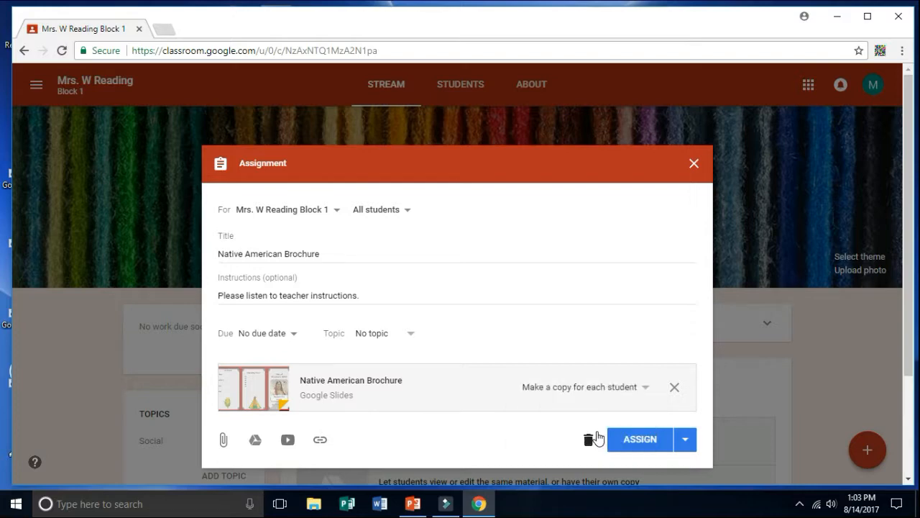
{"action": "left_click", "coordinate": [638, 442]}
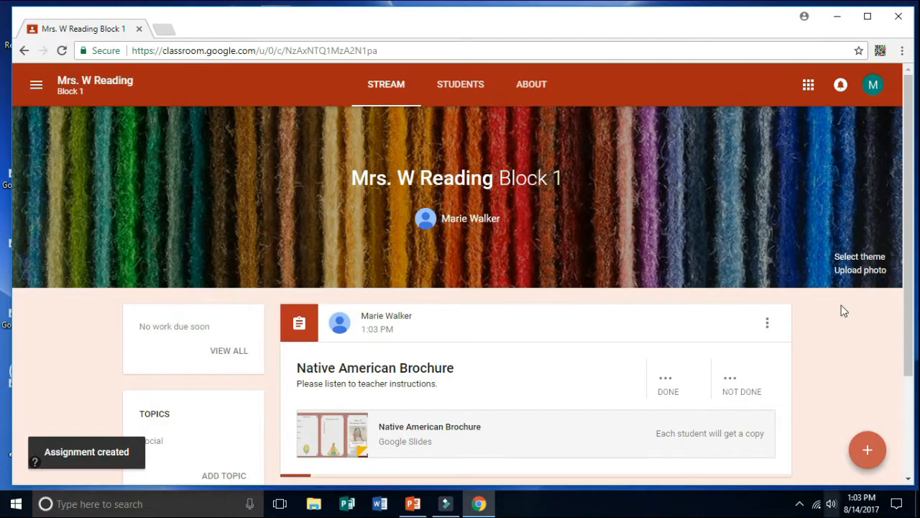
Set the Native American Brochure assignment's total to 10 points on its student work page and return to the class stream.
{"action": "left_click_drag", "start_coordinate": [914, 160], "coordinate": [914, 213]}
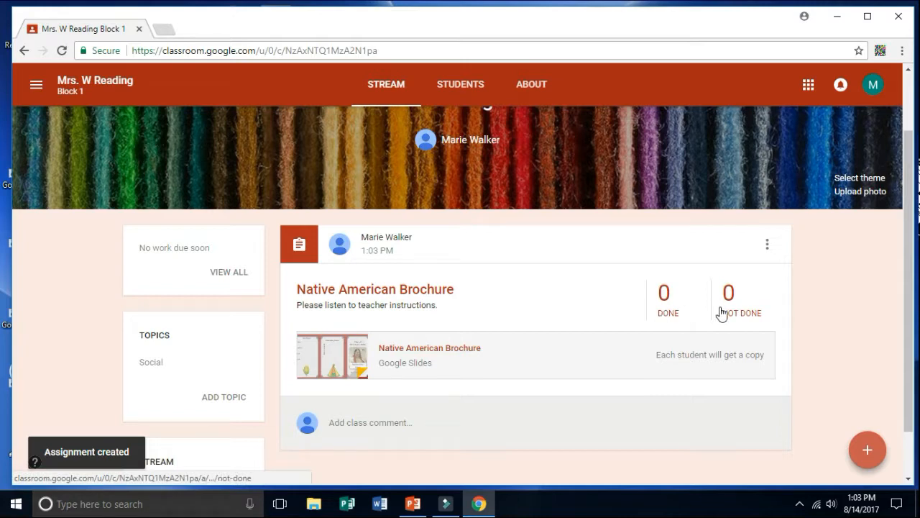
{"action": "left_click", "coordinate": [434, 299]}
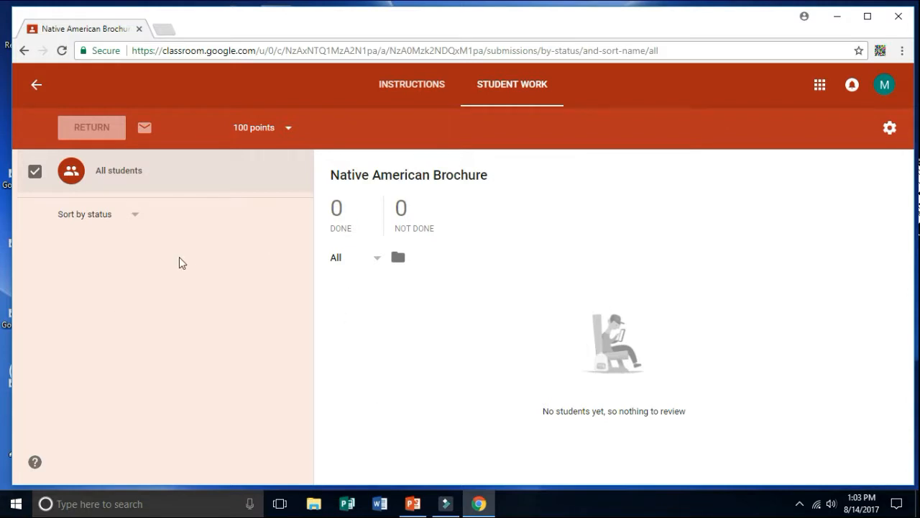
{"action": "left_click", "coordinate": [266, 127]}
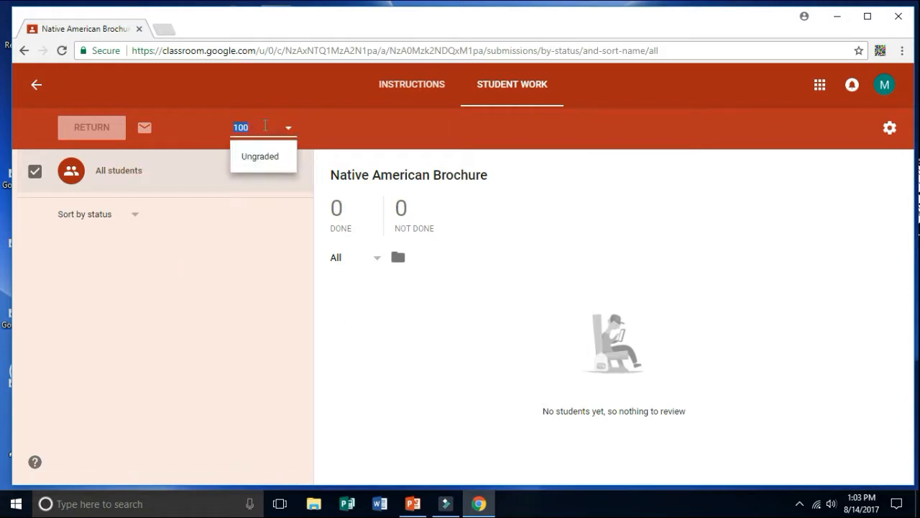
{"action": "key", "text": "BackSpace"}
{"action": "type", "text": "10"}
{"action": "left_click", "coordinate": [242, 235]}
{"action": "left_click", "coordinate": [581, 310]}
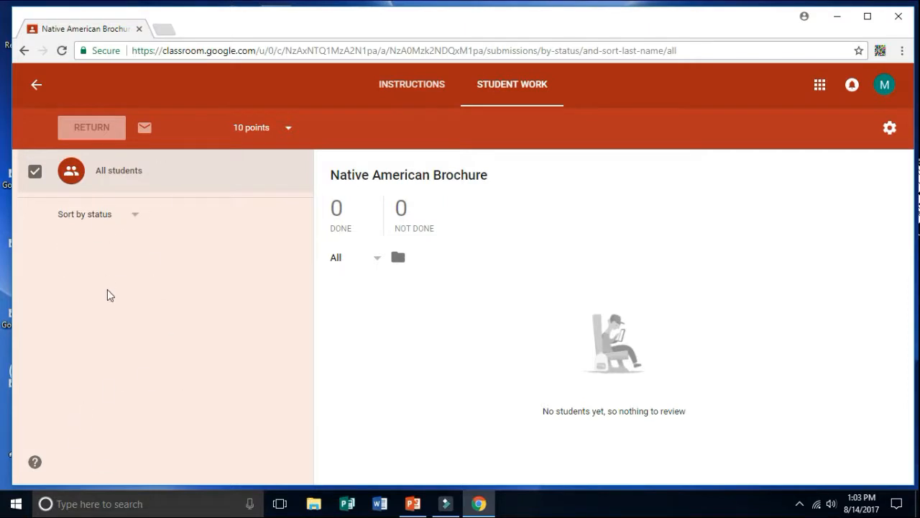
{"action": "left_click", "coordinate": [36, 84]}
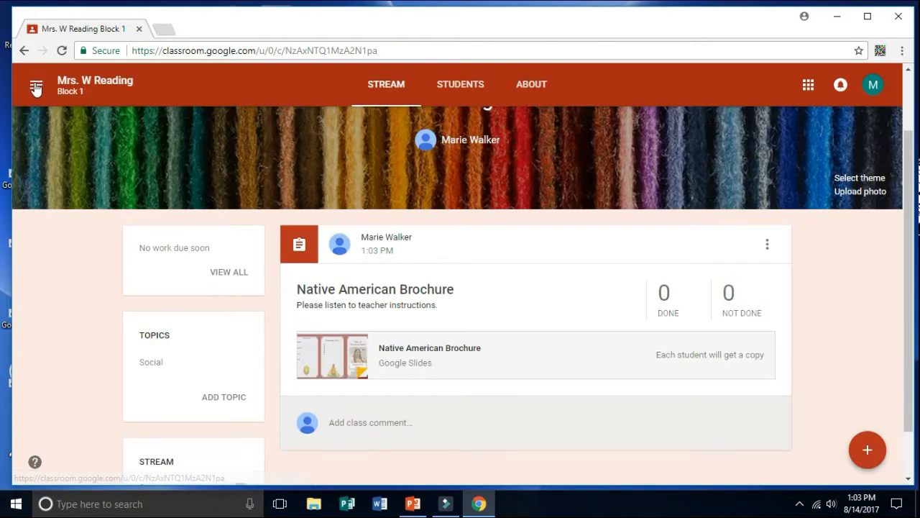
View the student work page of the Native American Brochure assignment again and go back to the stream.
{"action": "left_click", "coordinate": [429, 295]}
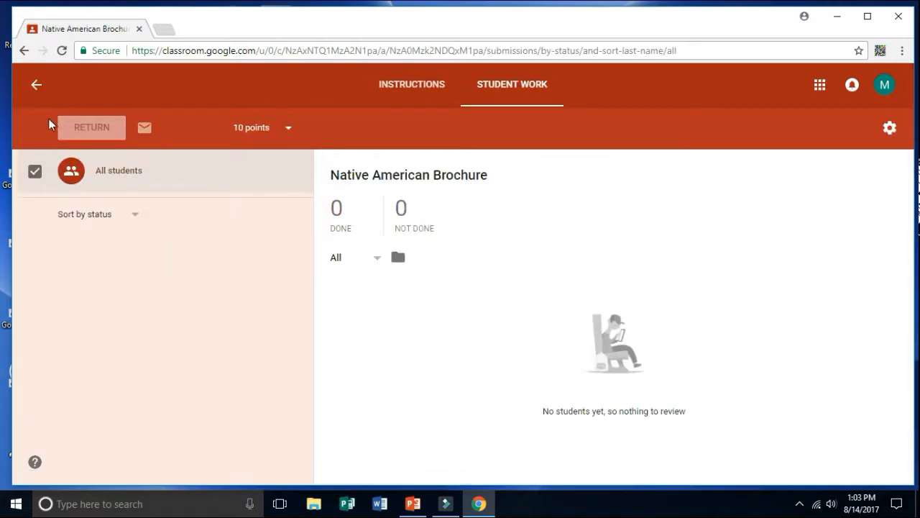
{"action": "left_click", "coordinate": [34, 83]}
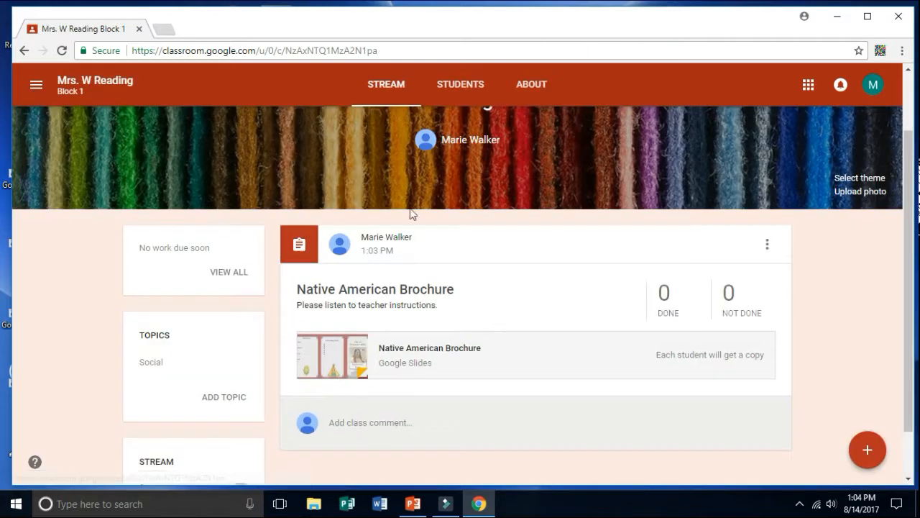
Open the attached Native American Brochure and change the background fill of all three panels on slide 1 to cyan.
{"action": "left_click", "coordinate": [423, 350]}
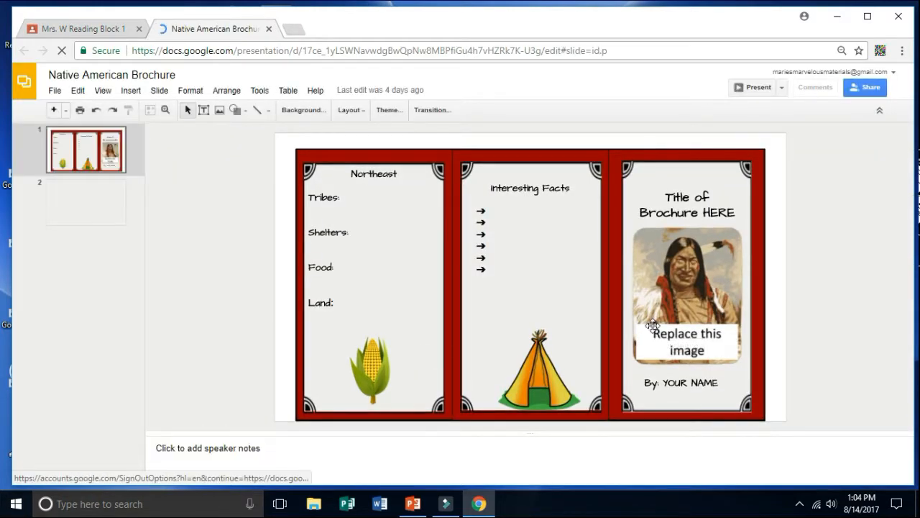
{"action": "left_click", "coordinate": [599, 154]}
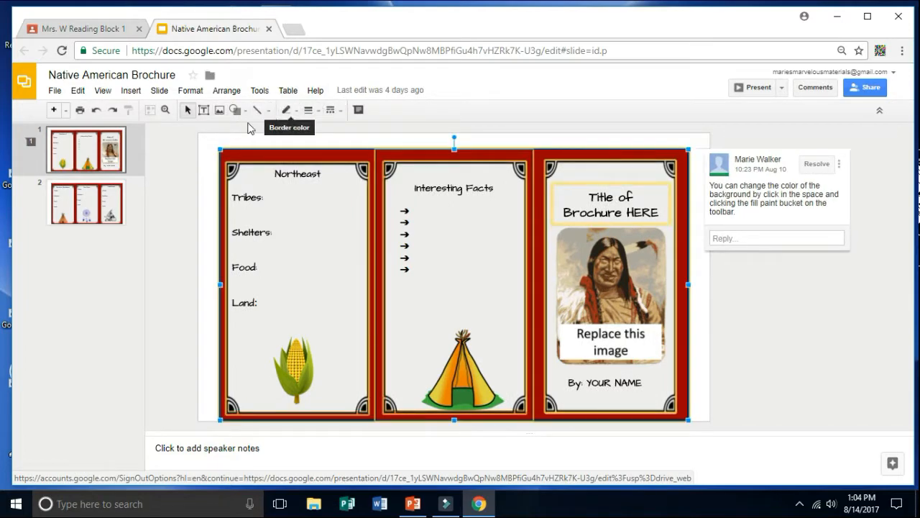
{"action": "left_click", "coordinate": [401, 153]}
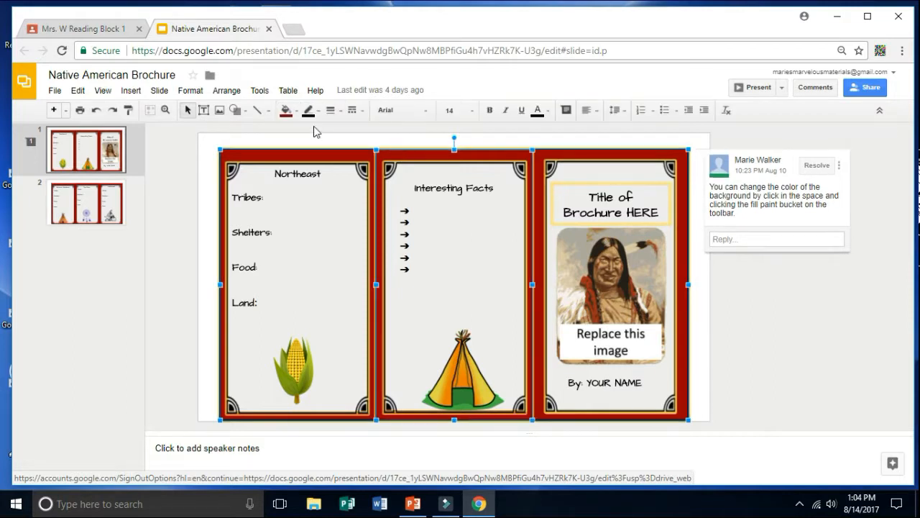
{"action": "left_click", "coordinate": [286, 110]}
{"action": "left_click", "coordinate": [349, 184]}
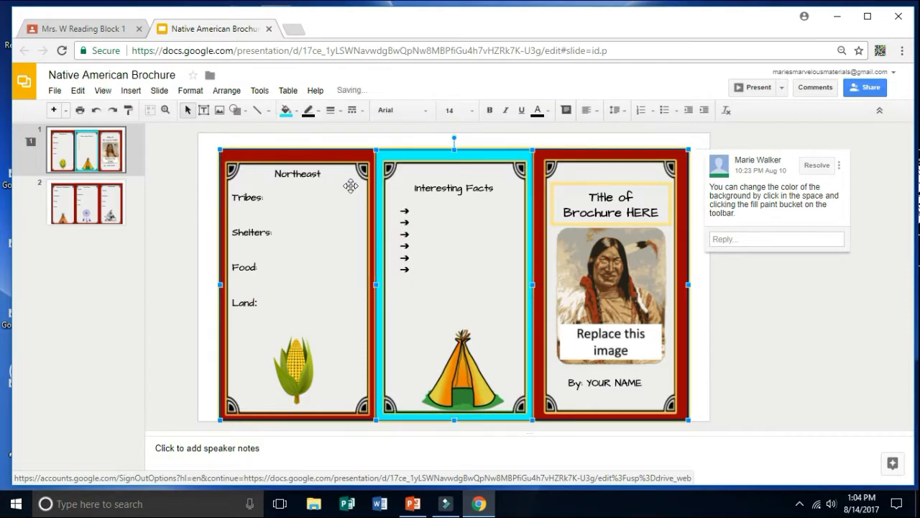
{"action": "left_click", "coordinate": [286, 110]}
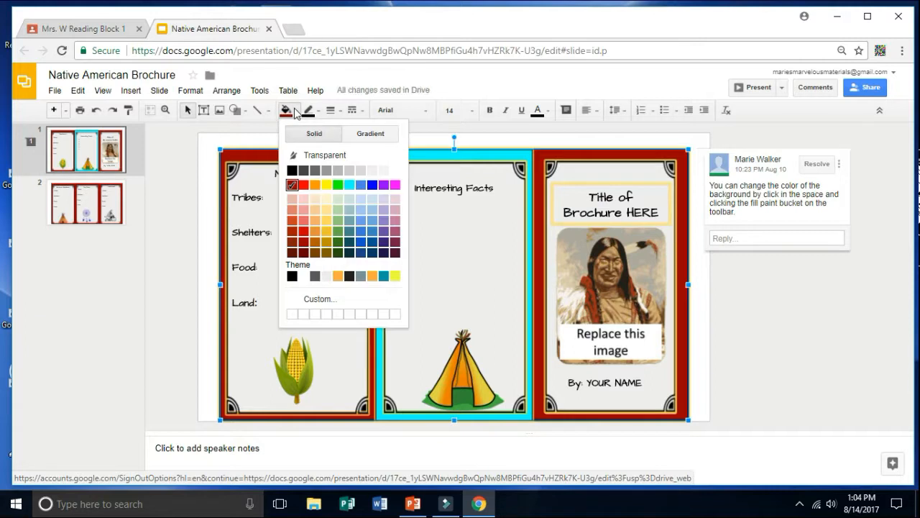
{"action": "left_click", "coordinate": [350, 184]}
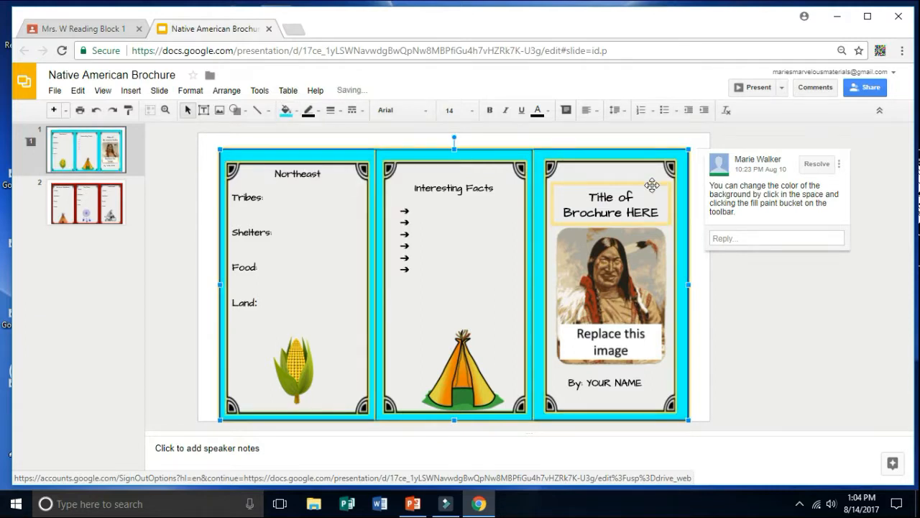
{"action": "left_click", "coordinate": [784, 329]}
{"action": "left_click", "coordinate": [471, 193]}
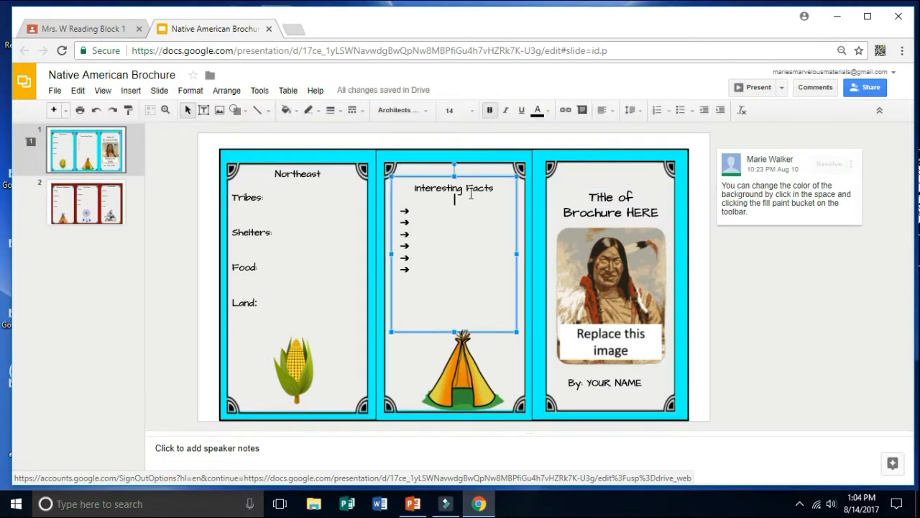
{"action": "left_click", "coordinate": [483, 364]}
{"action": "left_click", "coordinate": [532, 112]}
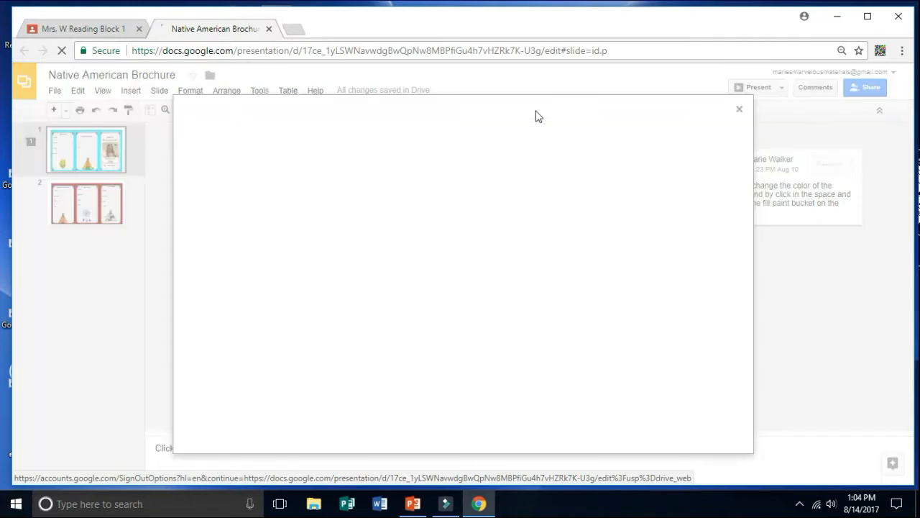
{"action": "left_click", "coordinate": [743, 115]}
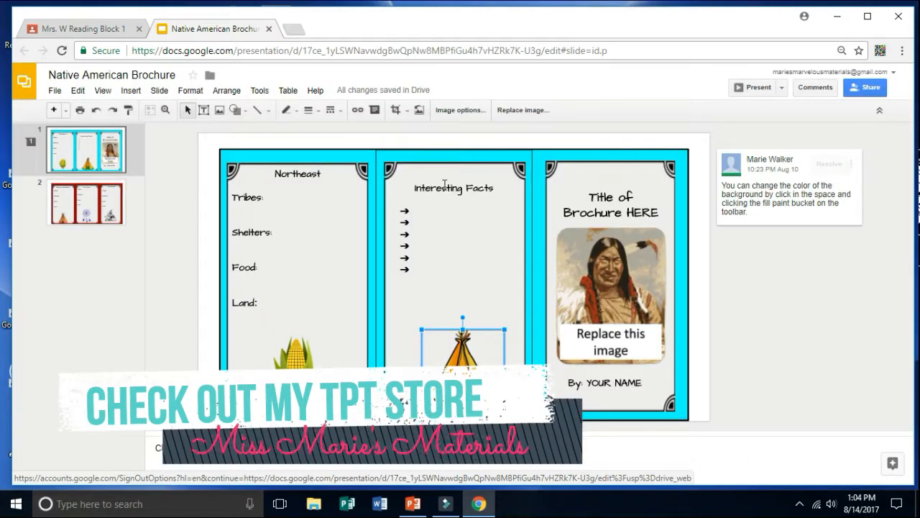
Try out sample text in the bulleted list under Interesting Facts and clear it again.
{"action": "left_click", "coordinate": [424, 208]}
{"action": "type", "text": "ijnsmdfj"}
{"action": "key", "text": "BackSpace"}
{"action": "key", "text": "BackSpace"}
{"action": "key", "text": "BackSpace"}
{"action": "key", "text": "BackSpace"}
{"action": "key", "text": "BackSpace"}
{"action": "key", "text": "BackSpace"}
{"action": "key", "text": "BackSpace"}
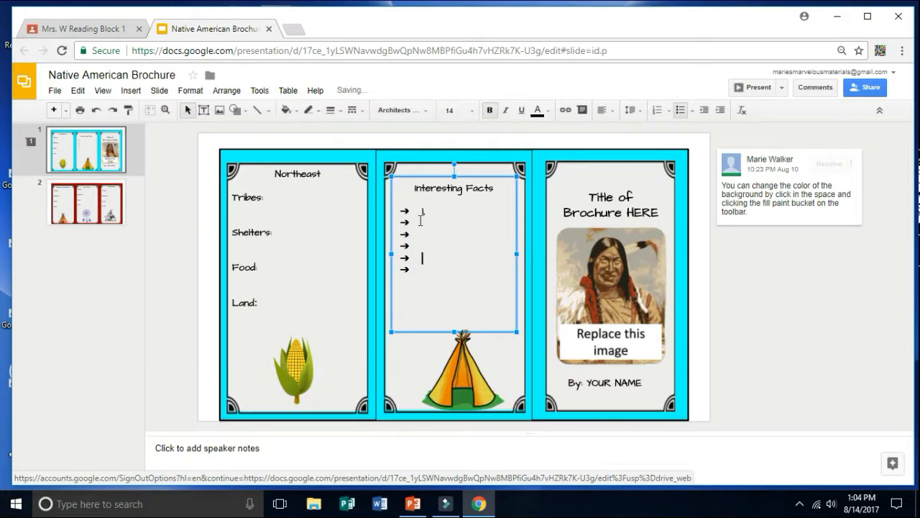
{"action": "key", "text": "ctrl+a"}
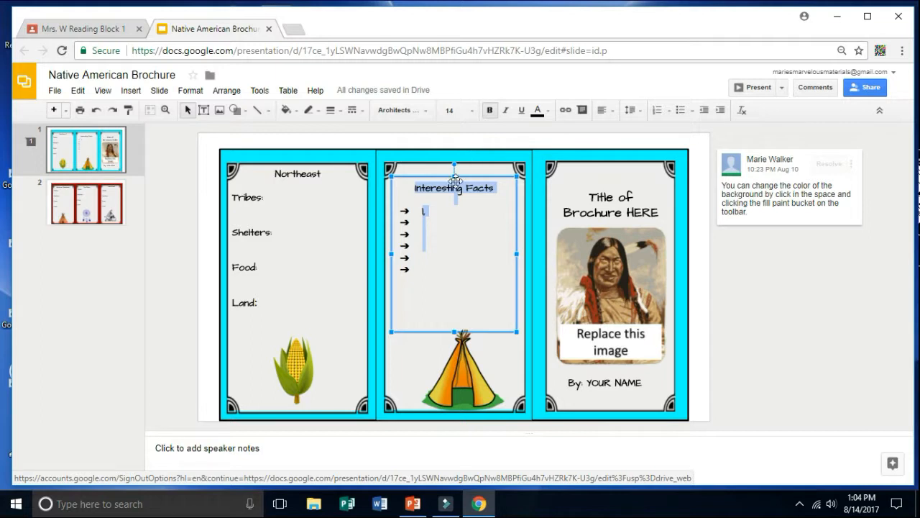
{"action": "left_click", "coordinate": [433, 208]}
{"action": "key", "text": "BackSpace"}
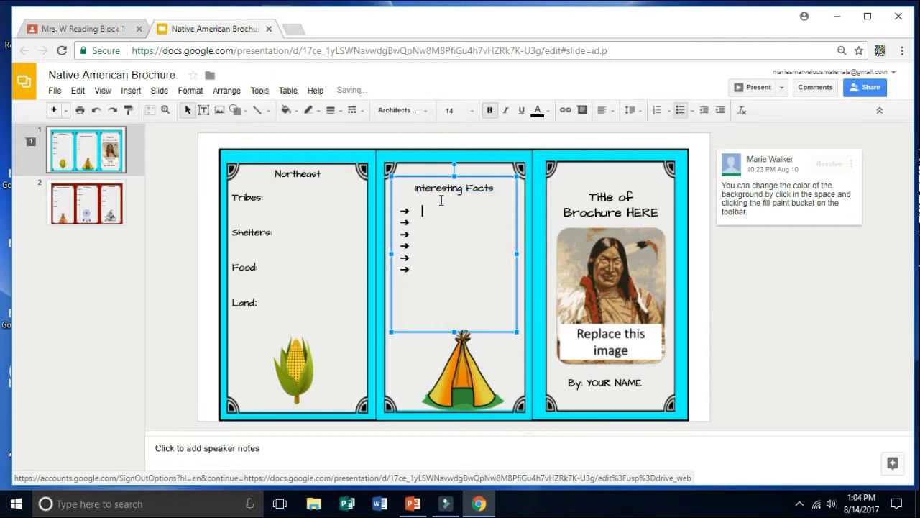
Deselect everything on the slide and close the brochure presentation to return to the class stream.
{"action": "left_click", "coordinate": [489, 167]}
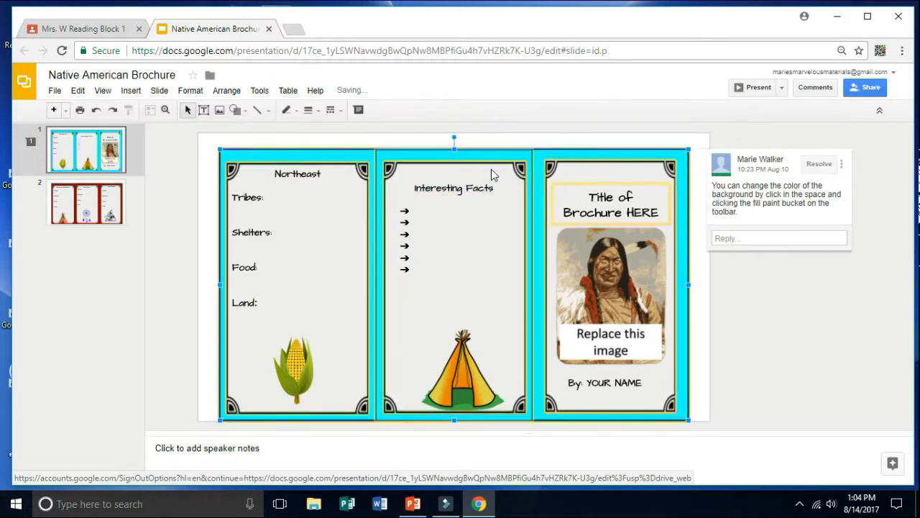
{"action": "left_click", "coordinate": [754, 313]}
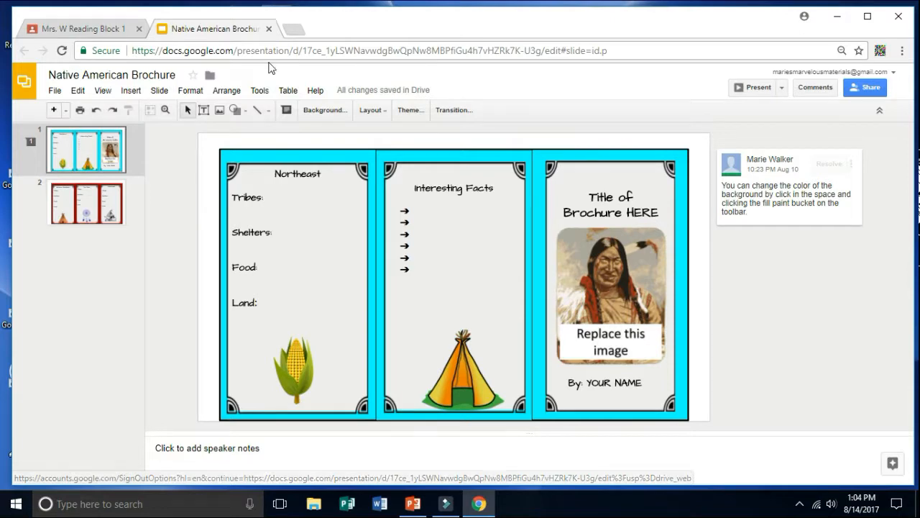
{"action": "left_click", "coordinate": [268, 30]}
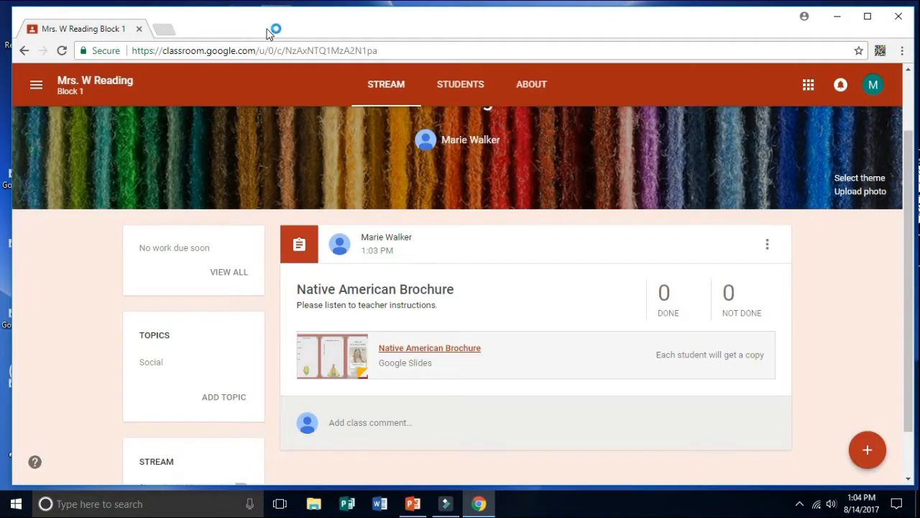